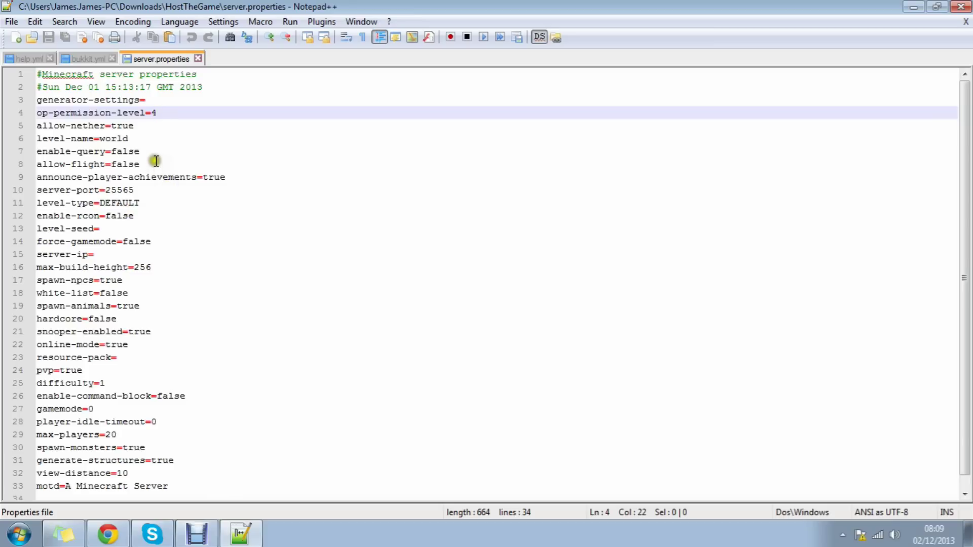
Review the generator-settings, op-permission-level, allow-nether and level-name properties in server.properties
left_click(153, 98)
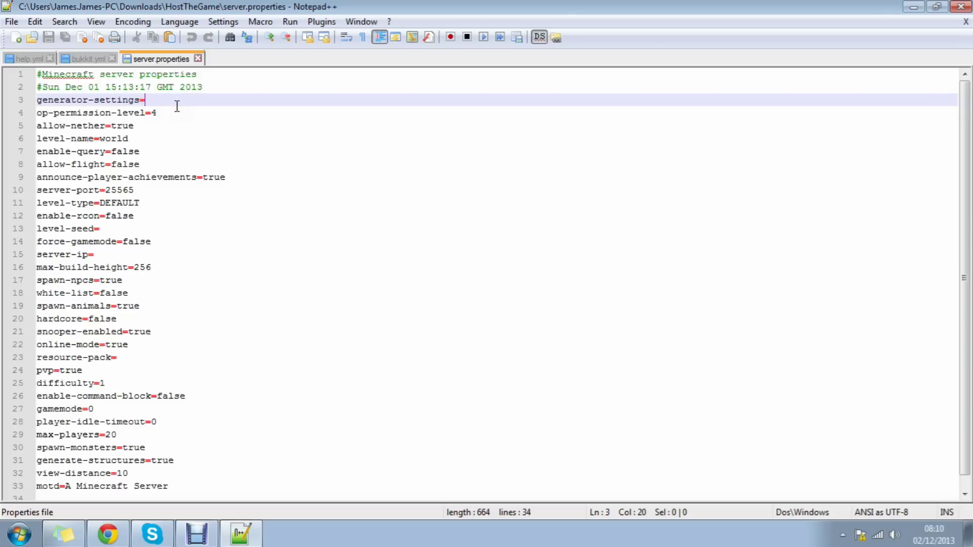
left_click(168, 100)
left_click(155, 100)
left_click(226, 107)
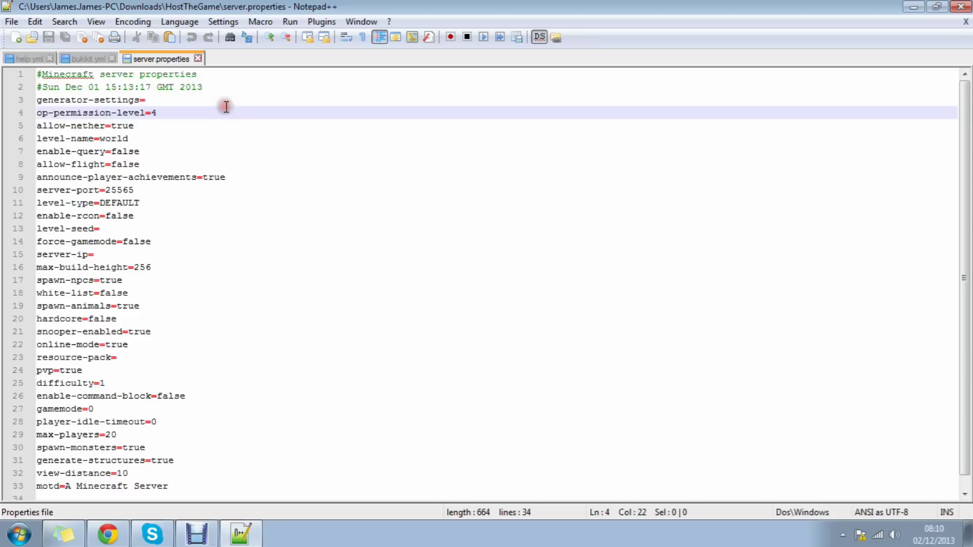
left_click(154, 89)
left_click(151, 98)
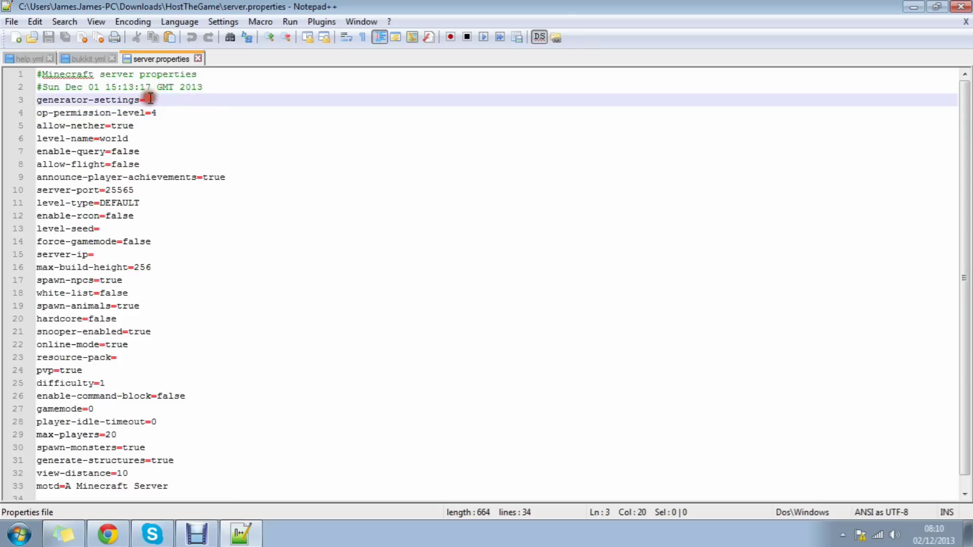
left_click(178, 107)
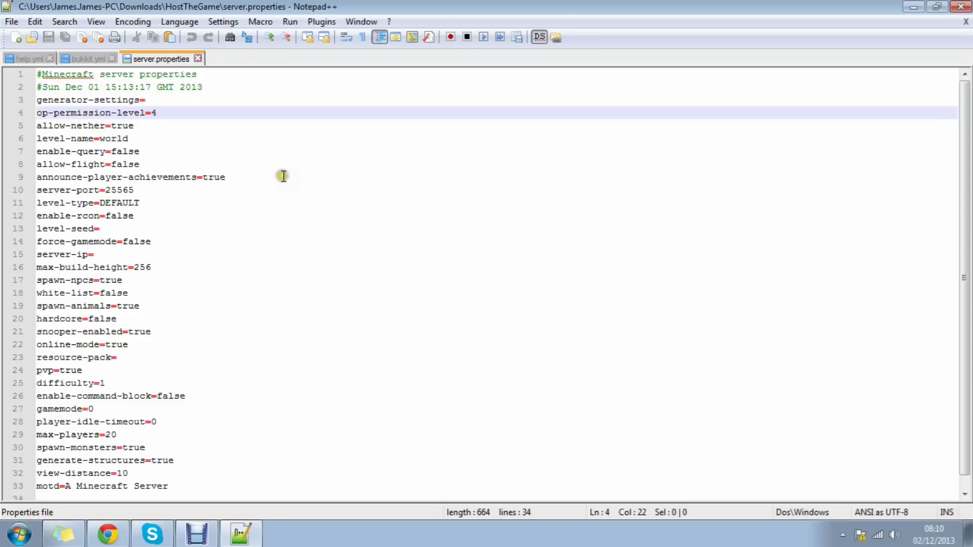
left_click(122, 125)
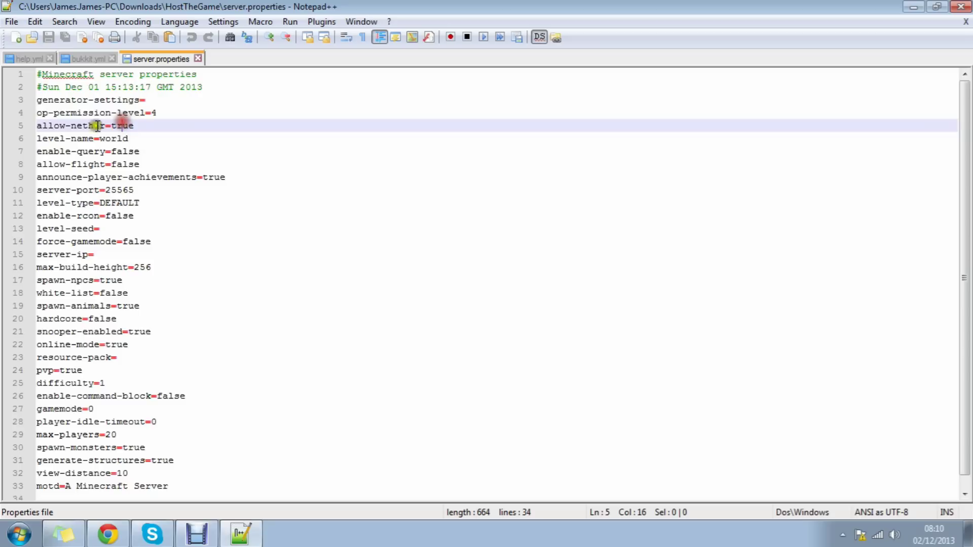
left_click(141, 124)
left_click(130, 138)
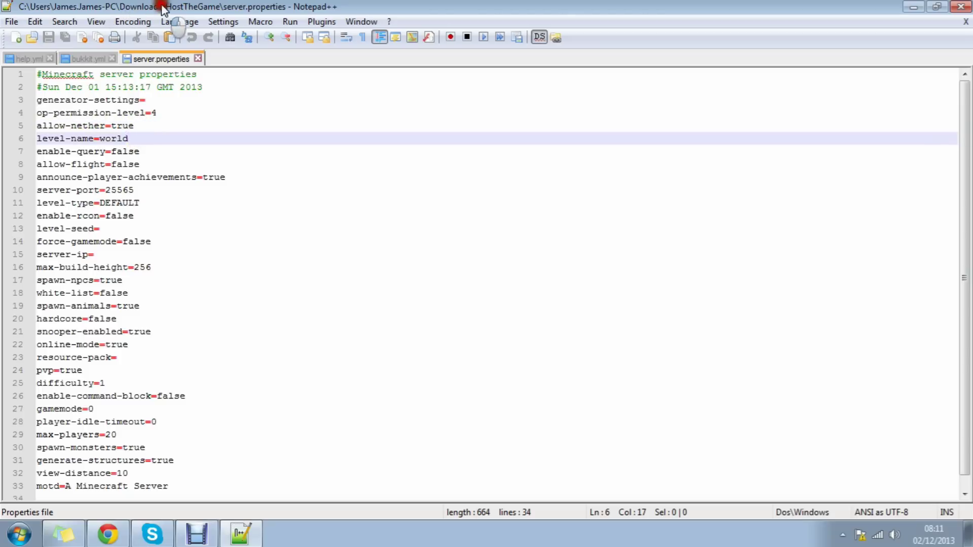
Open the HostTheGame folder, locate the world folder that level-name refers to, and close the folder window
left_click_drag(170, 9, 288, 11)
left_click(3, 527)
left_click(229, 291)
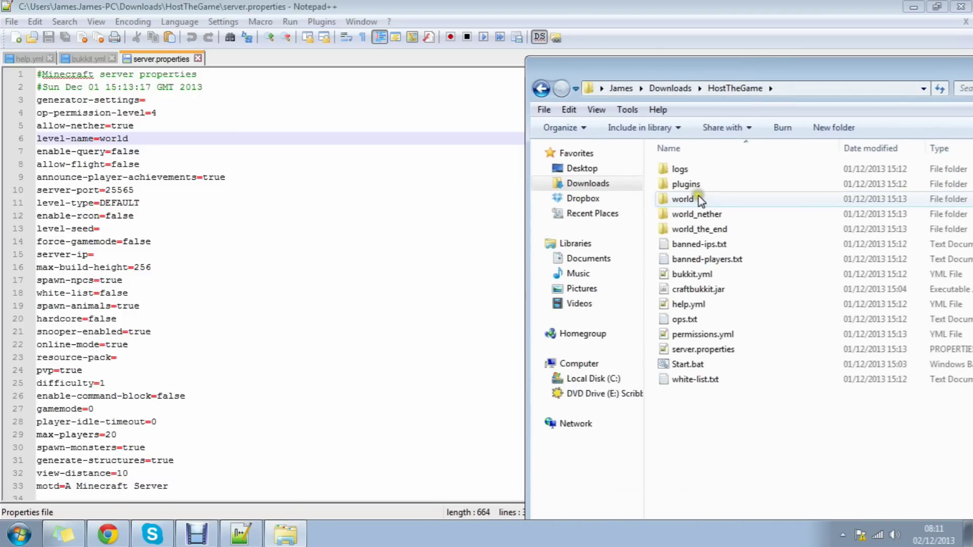
left_click(686, 201)
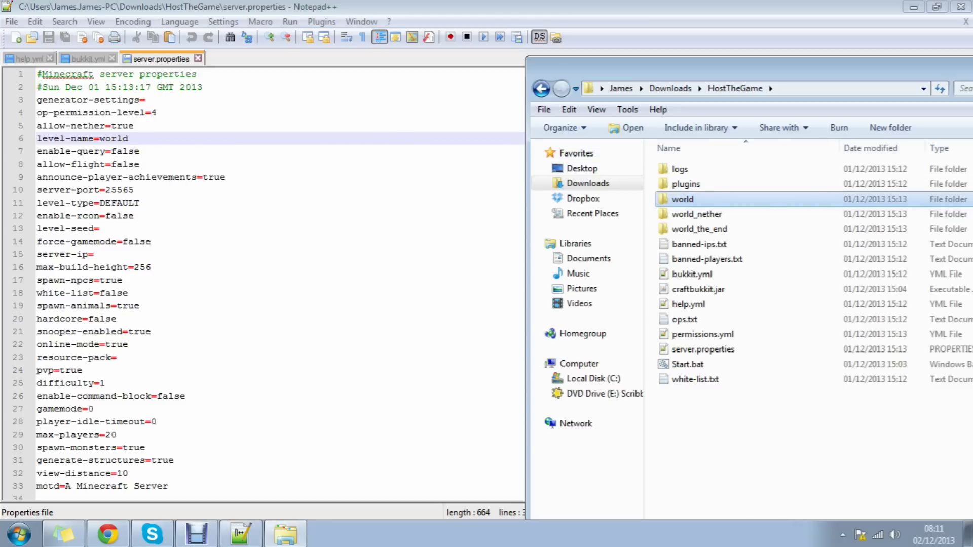
key("alt+F4")
Review the enable-query, allow-flight and announce-player-achievements properties, glancing at the server port as well
left_click(170, 151)
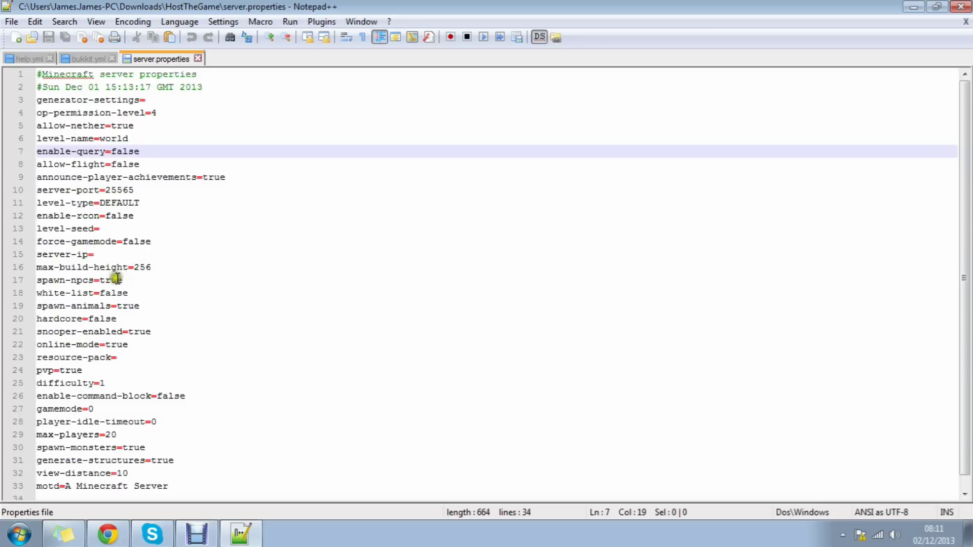
left_click(125, 190)
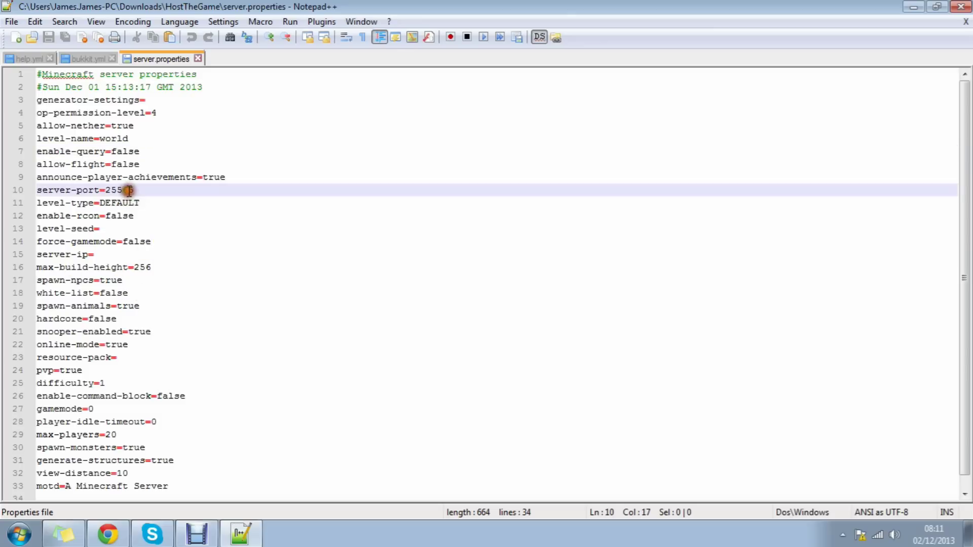
left_click_drag(125, 190, 113, 190)
left_click(120, 190)
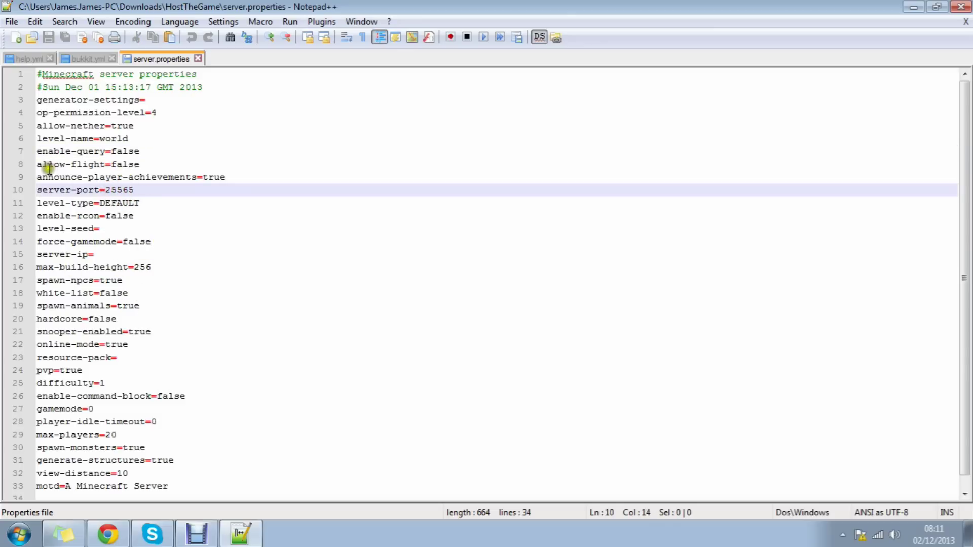
left_click_drag(59, 165, 161, 175)
left_click(157, 164)
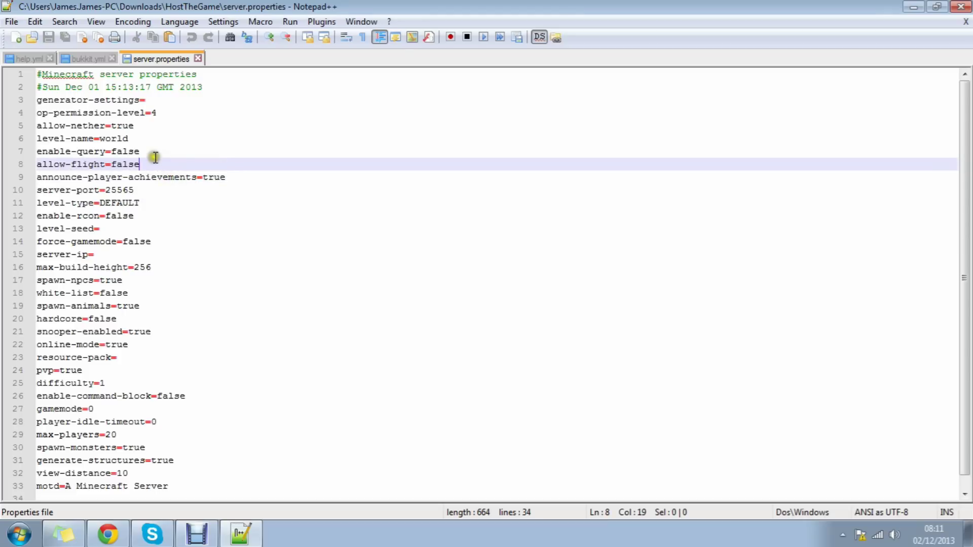
left_click_drag(147, 163, 57, 162)
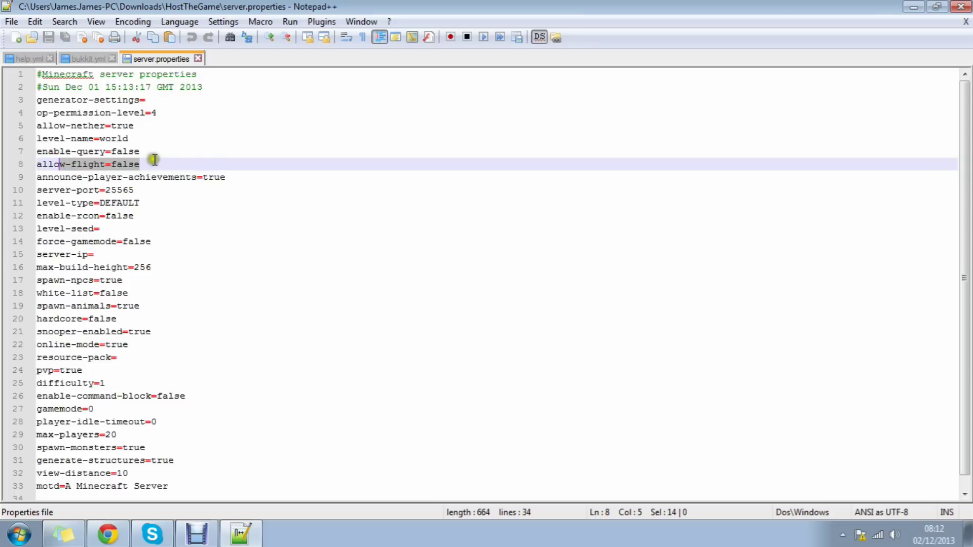
left_click(120, 154)
left_click(156, 177)
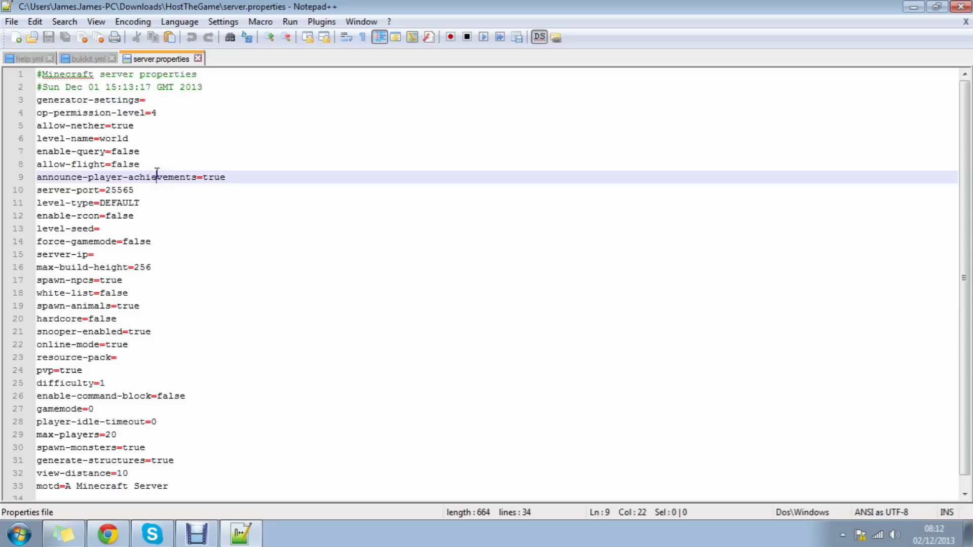
left_click(239, 182)
Review the server-port, level-type, enable-rcon and level-seed properties, comparing the seed line with level-name
left_click(146, 202)
left_click(147, 192)
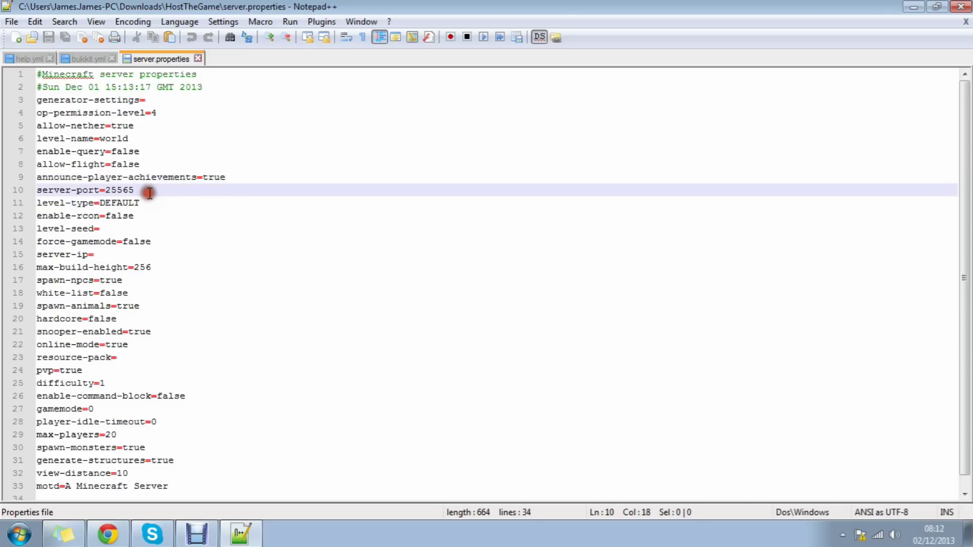
left_click_drag(147, 191, 106, 191)
left_click(141, 185)
left_click_drag(135, 203, 107, 201)
left_click(117, 204)
left_click(134, 203)
left_click(108, 201)
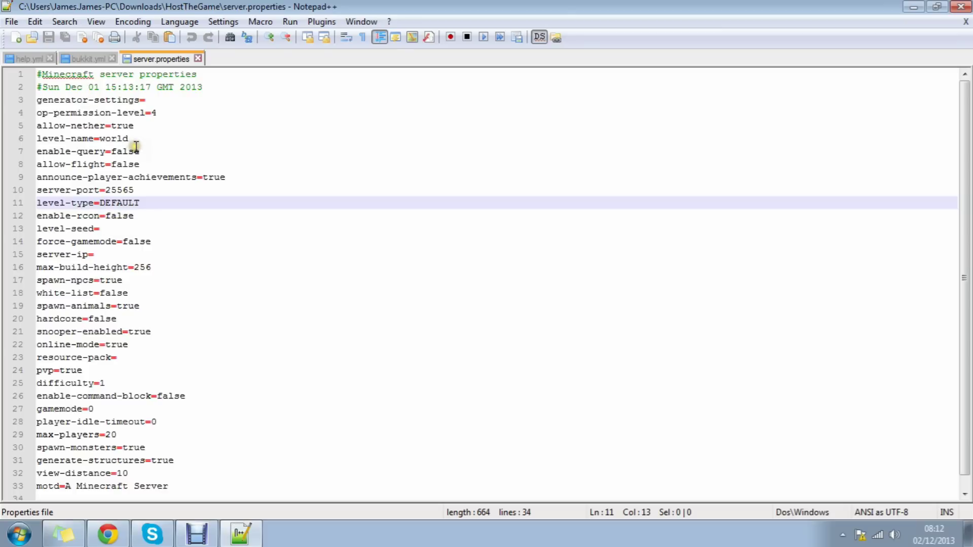
left_click(132, 217)
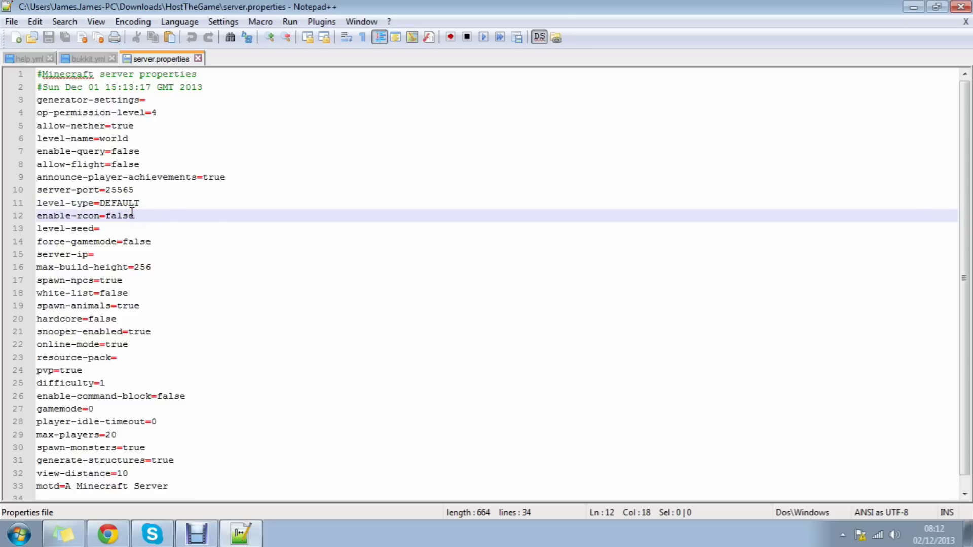
left_click(127, 228)
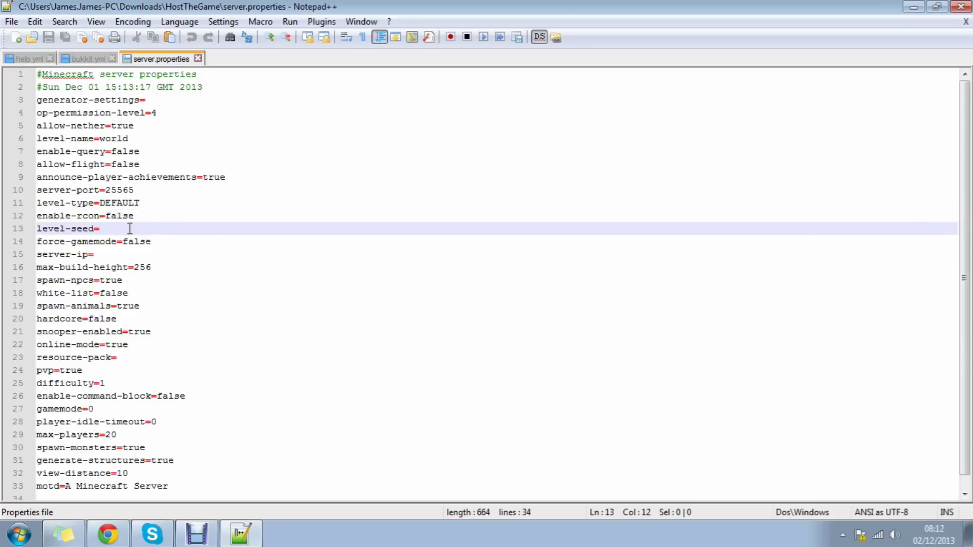
left_click(118, 139)
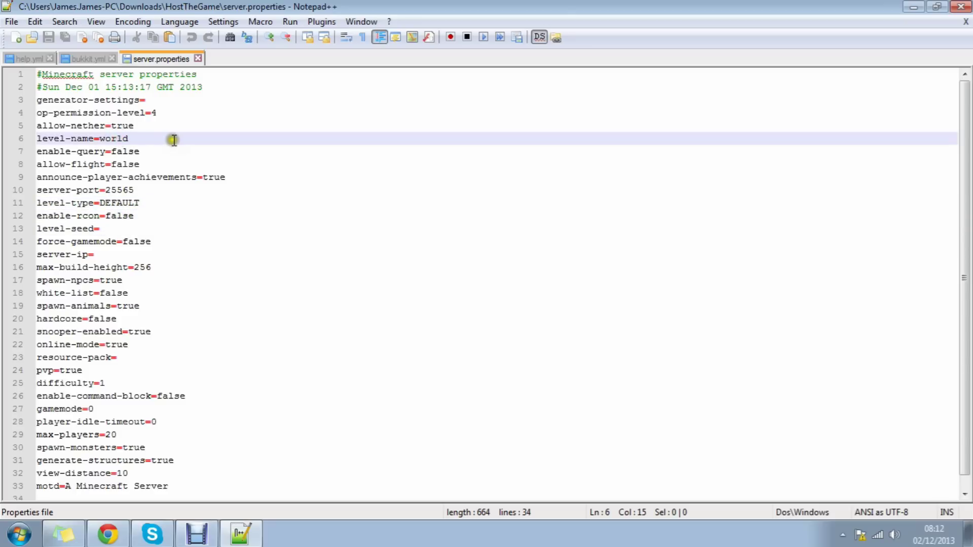
left_click(108, 228)
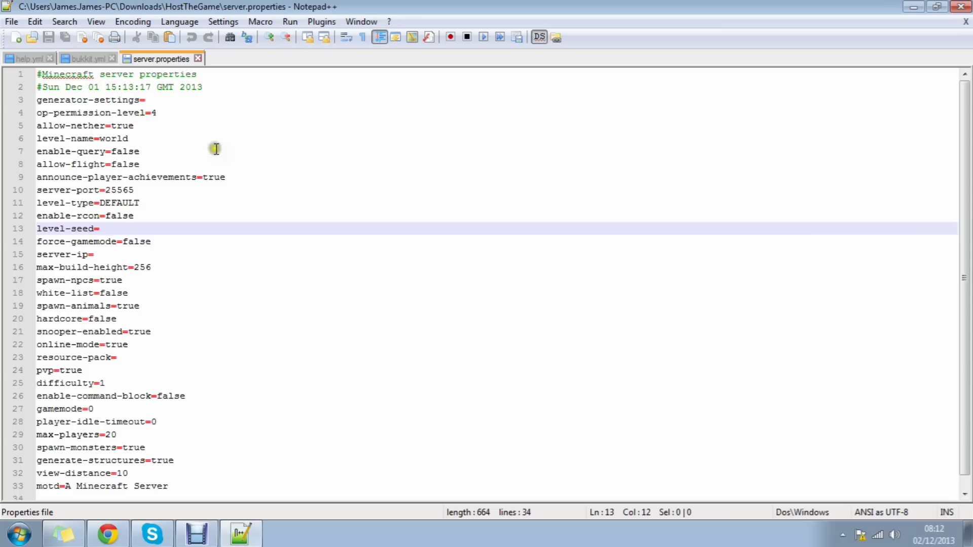
left_click(102, 229)
type("1023123123")
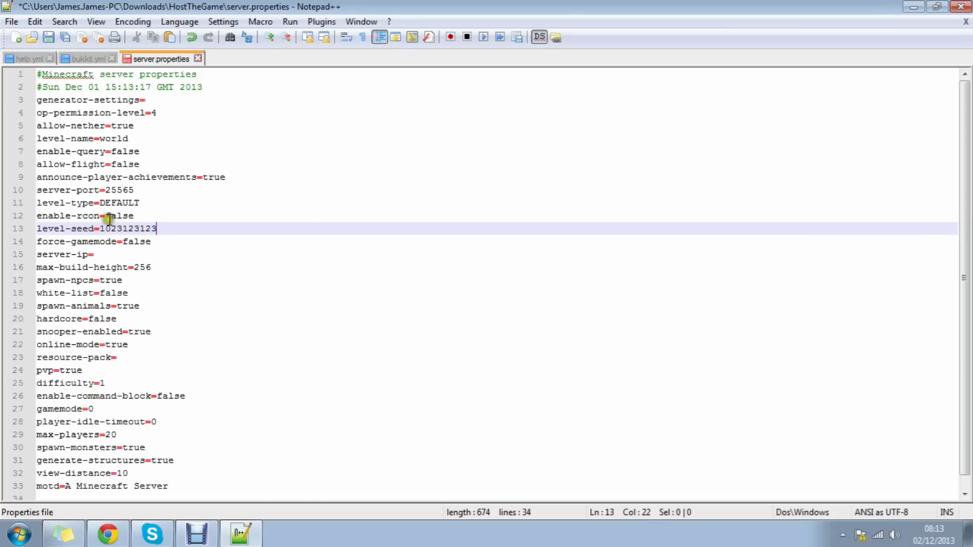
left_click_drag(175, 229, 100, 229)
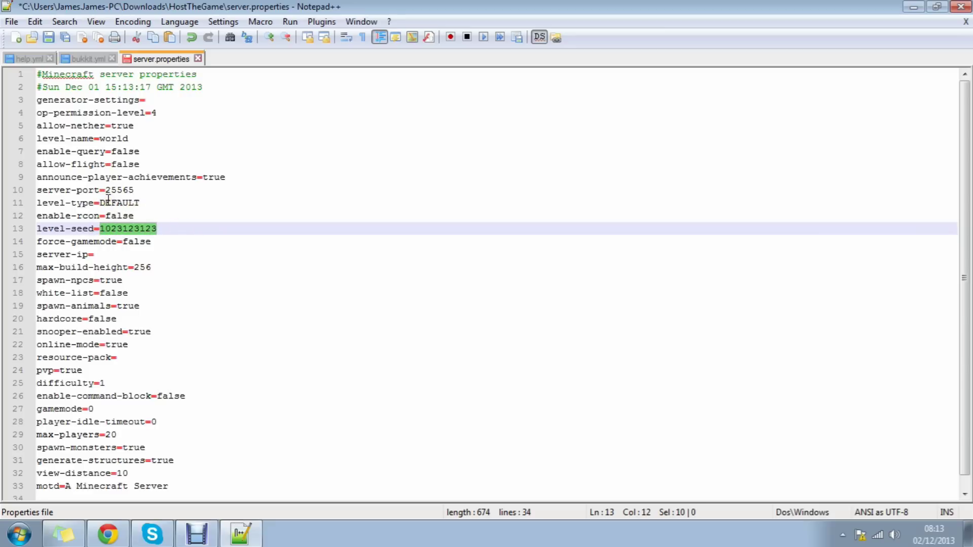
key("Delete")
Review the force-gamemode and server-ip properties
left_click(170, 242)
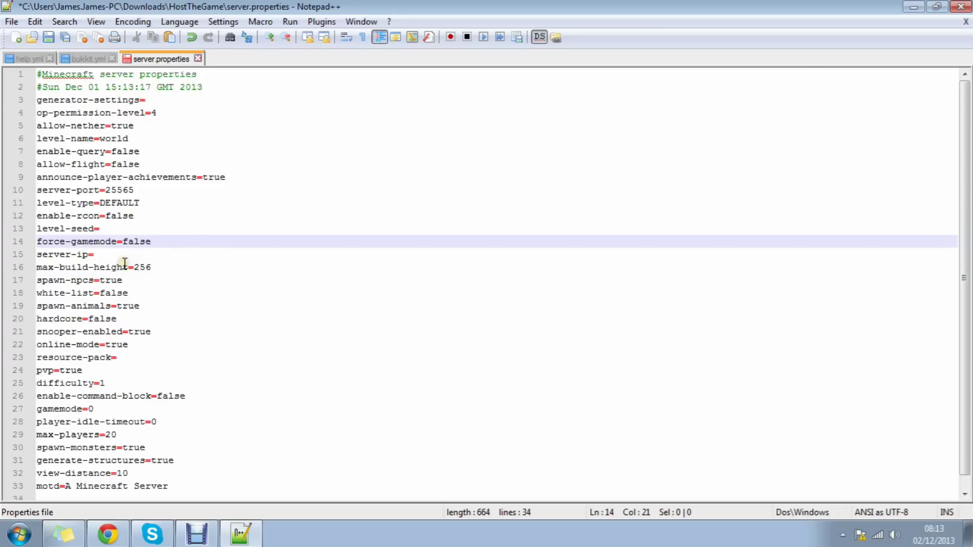
left_click(105, 247)
left_click(107, 256)
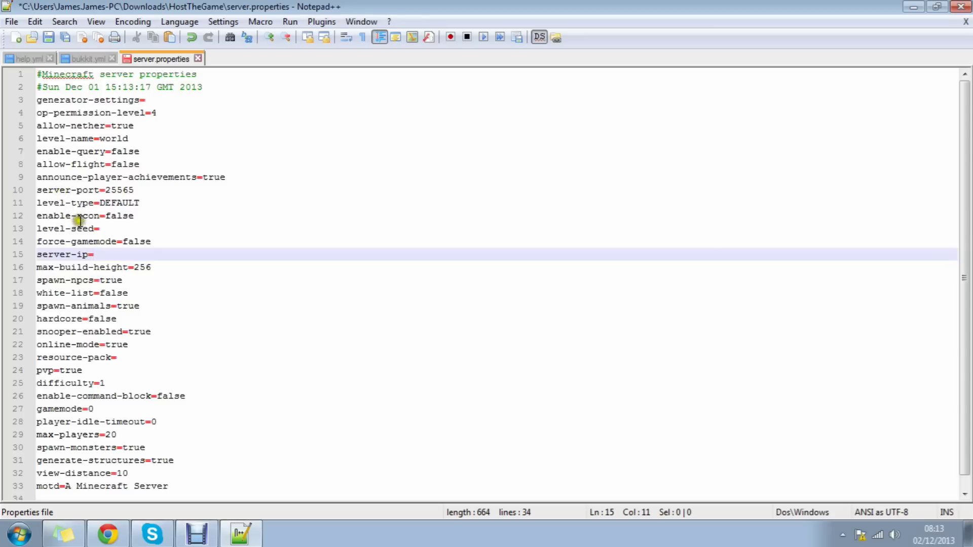
left_click(108, 230)
left_click(102, 255)
left_click_drag(106, 252, 50, 254)
right_click(71, 254)
left_click(71, 254)
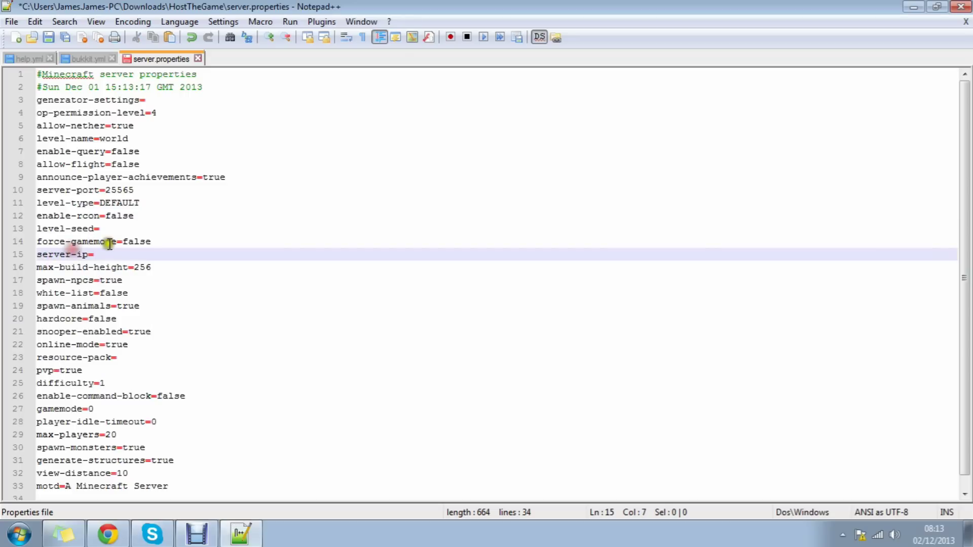
Review the max-build-height and spawn-npcs properties
left_click(150, 265)
left_click_drag(107, 266, 66, 254)
left_click(71, 267)
left_click(104, 267)
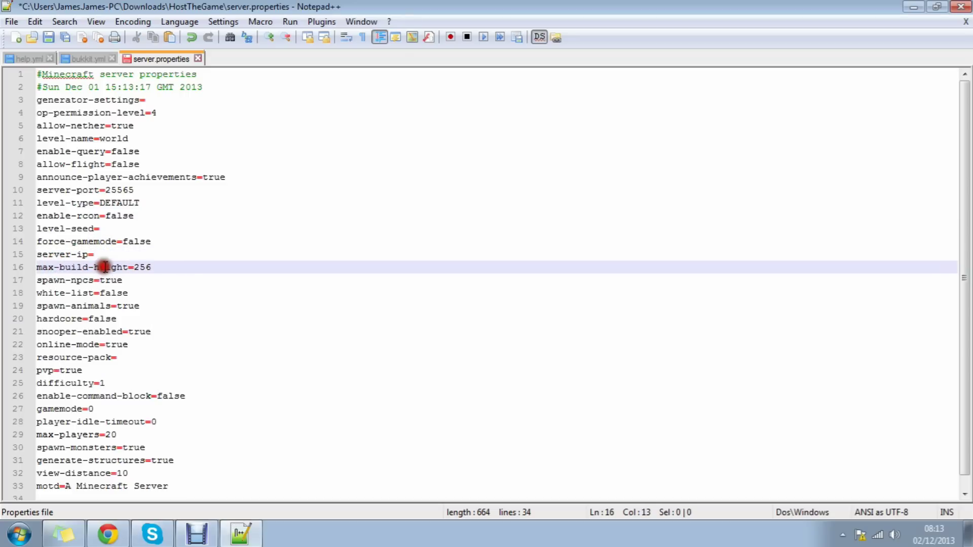
left_click(146, 266)
left_click_drag(105, 281, 67, 280)
left_click(104, 280)
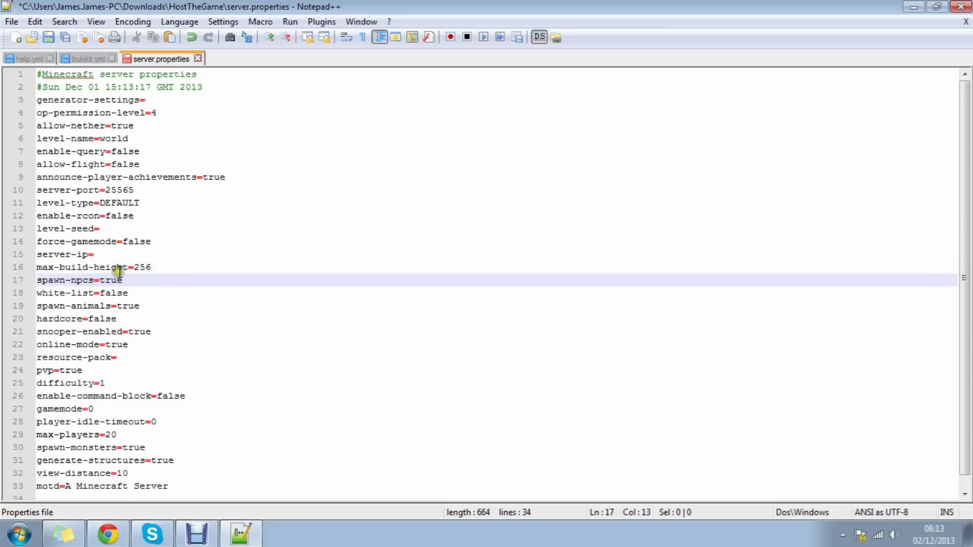
left_click_drag(127, 281, 43, 269)
left_click(71, 280)
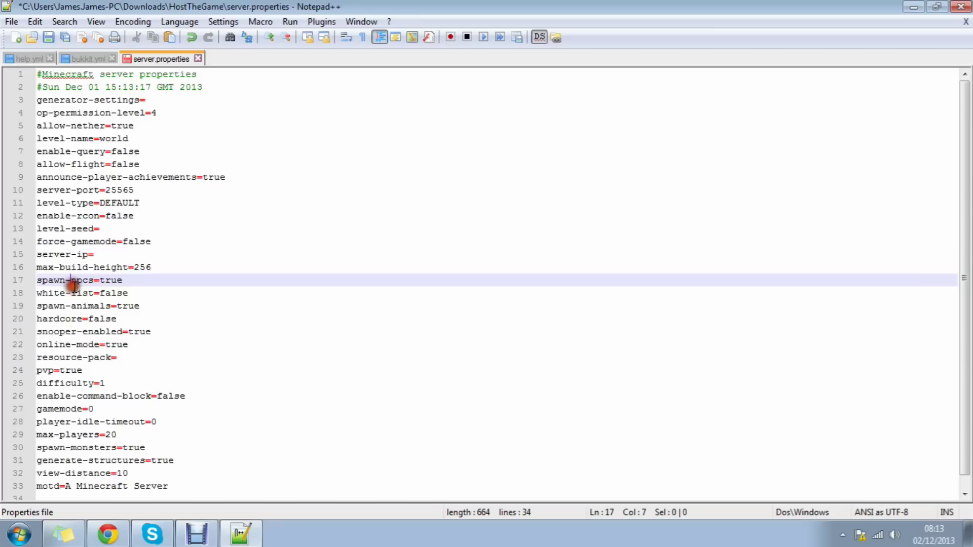
Review the white-list and spawn-animals properties
left_click_drag(130, 294, 103, 293)
left_click(128, 293)
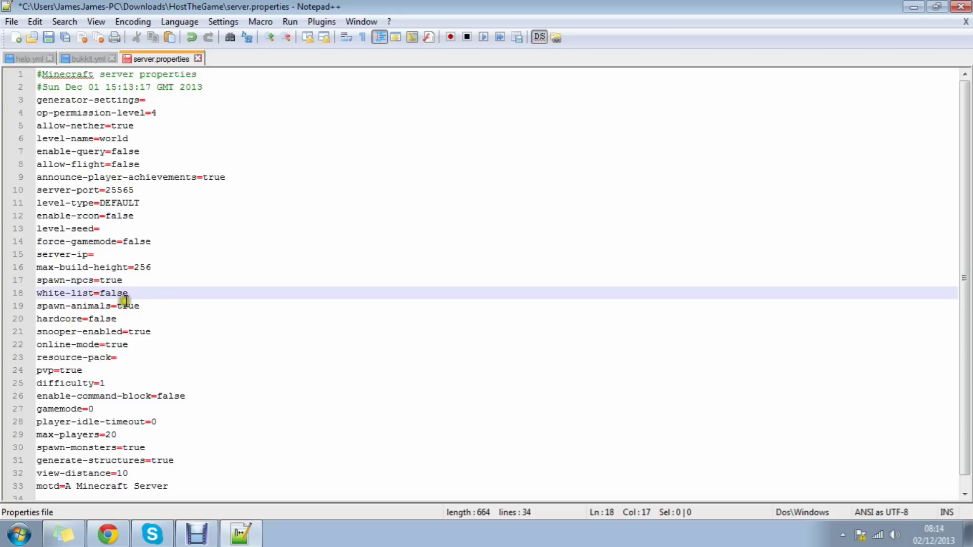
left_click(109, 301, "shift")
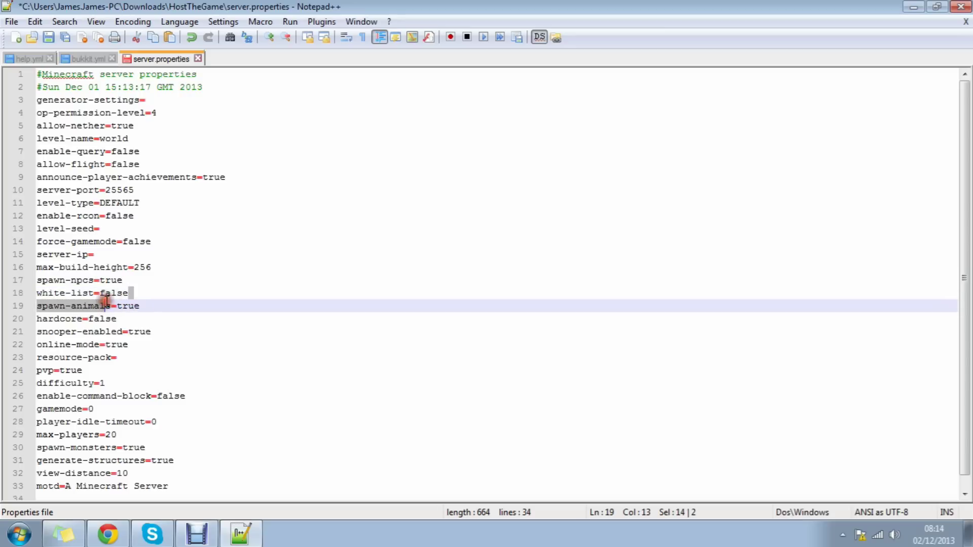
left_click(137, 283)
left_click(107, 306)
left_click_drag(162, 306, 44, 307)
left_click(53, 310)
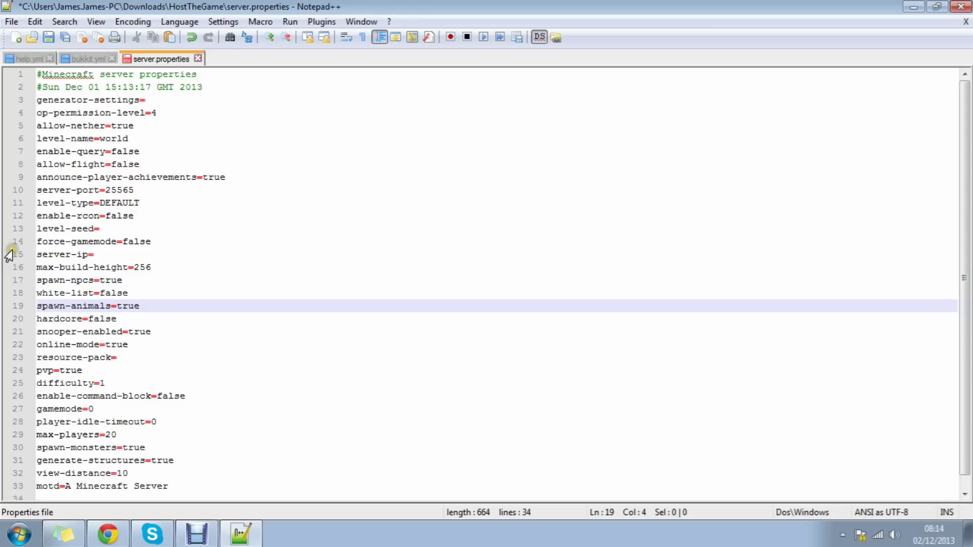
Review the hardcore, snooper-enabled and online-mode properties
left_click(111, 332)
left_click(110, 319)
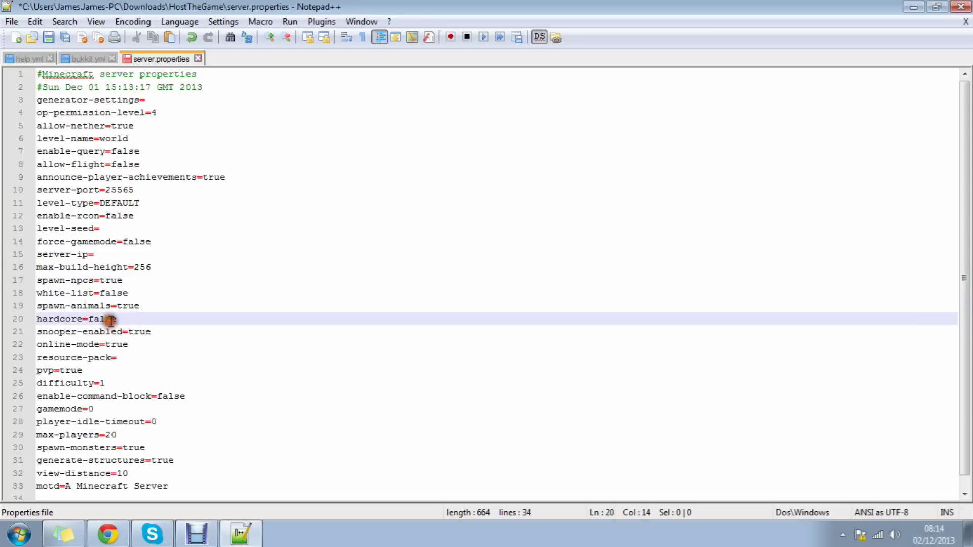
mouse_move(116, 319)
left_mouse_down()
mouse_move(94, 306)
mouse_move(135, 328)
mouse_move(111, 314)
mouse_move(122, 315)
left_mouse_up()
left_click(155, 332)
double_click(147, 332)
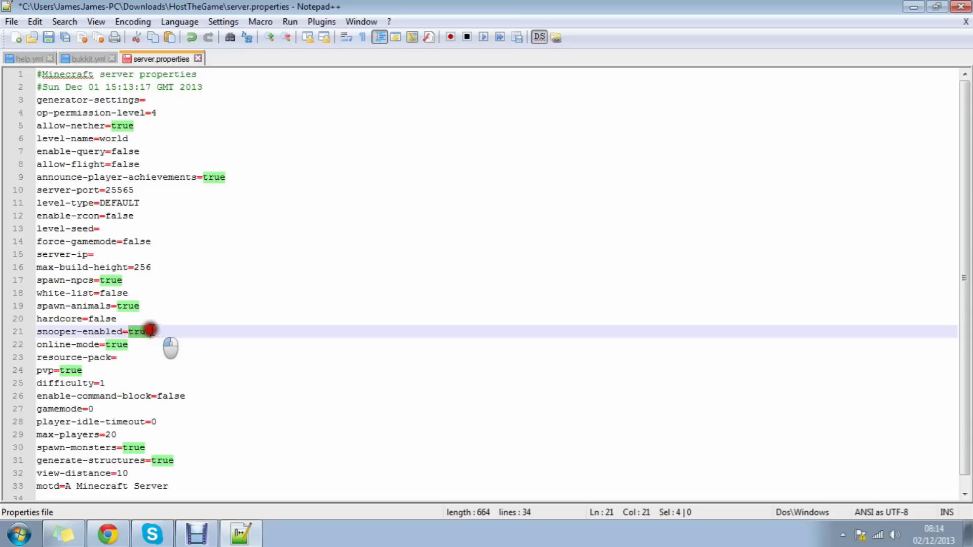
left_click(145, 295)
left_click(145, 213)
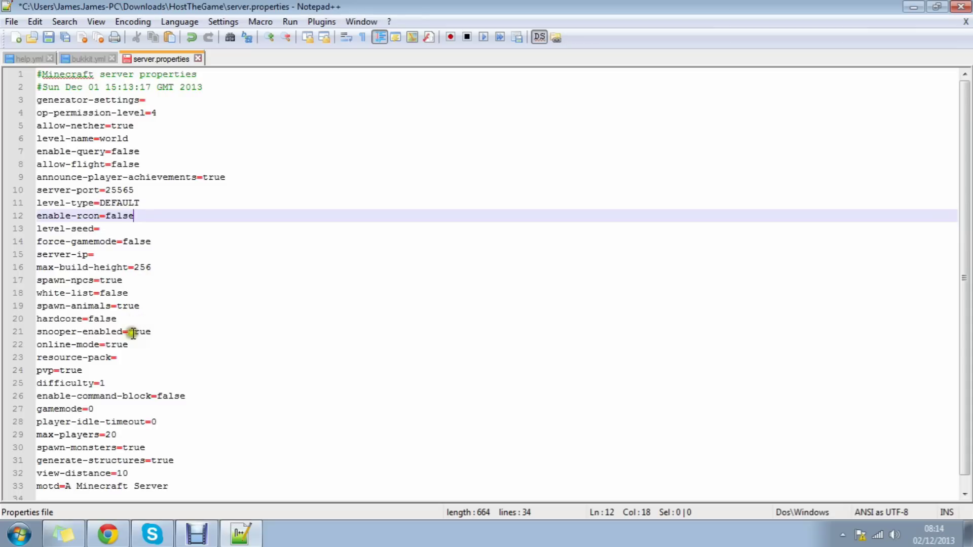
left_click_drag(130, 344, 96, 336)
left_click(109, 346)
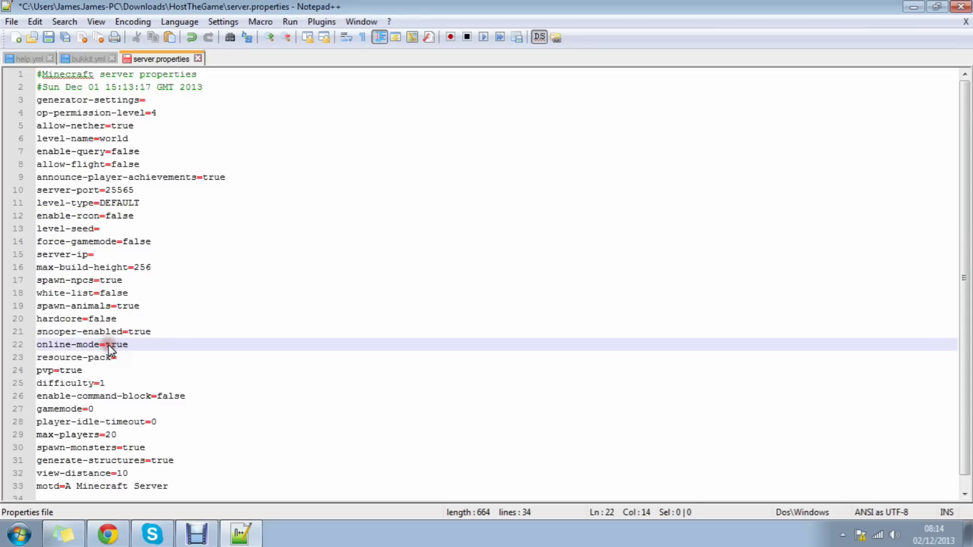
Review the online-mode and resource-pack properties
left_click_drag(129, 345, 112, 341)
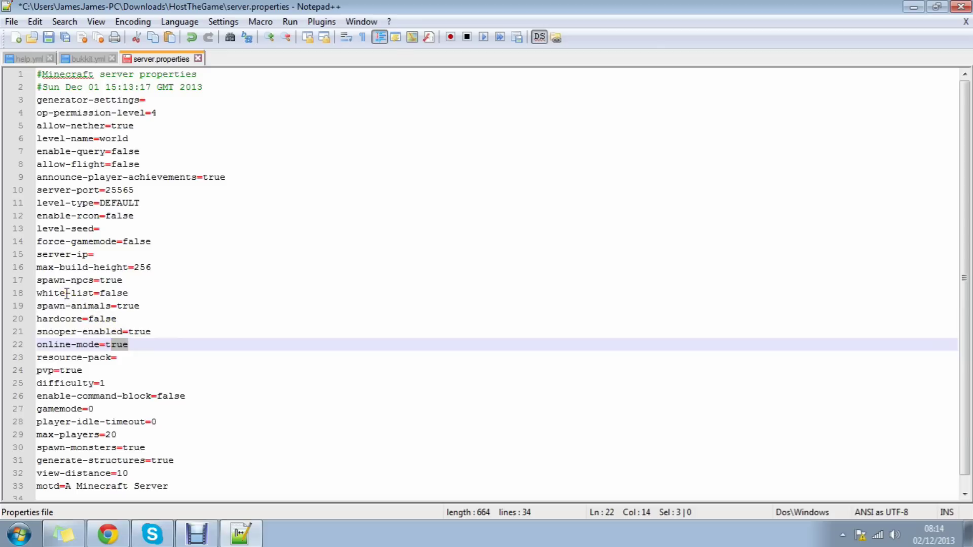
left_click(113, 355)
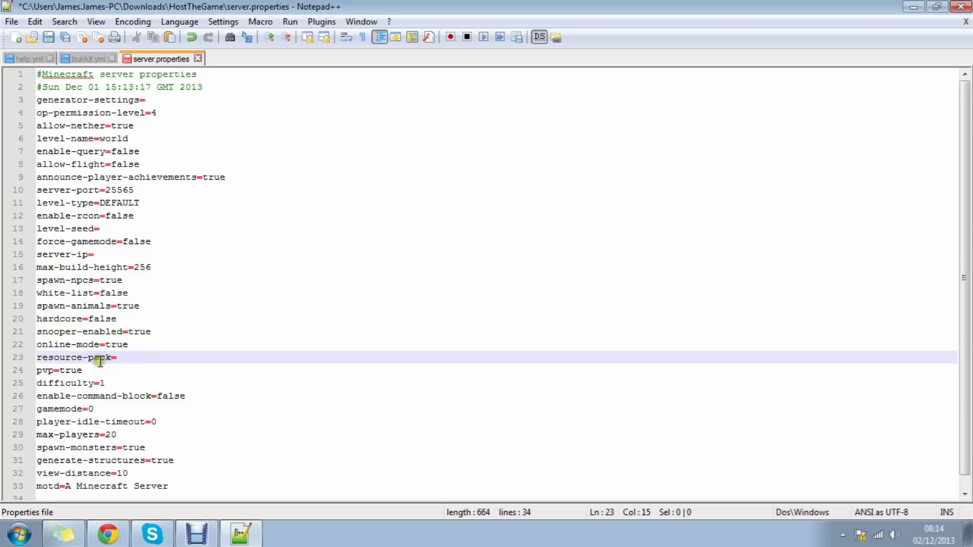
left_click(113, 357)
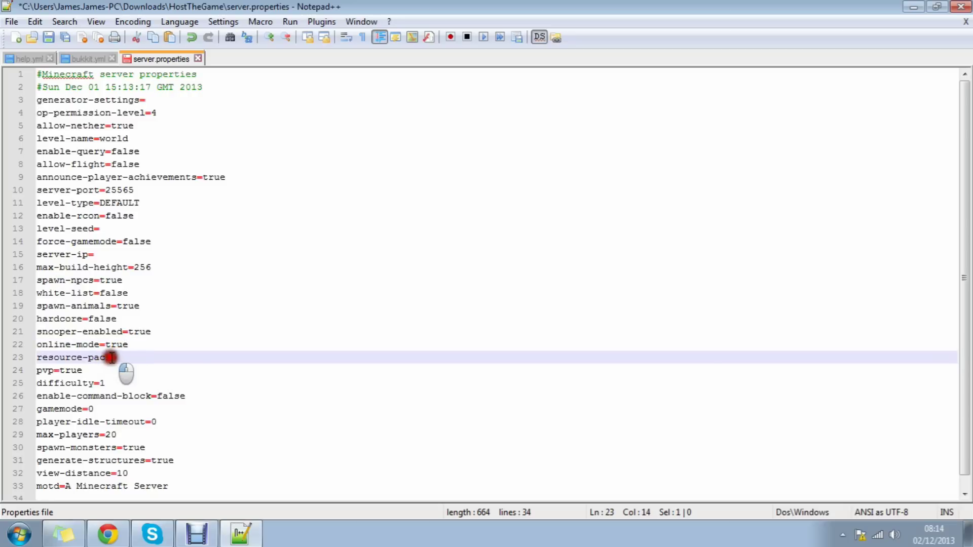
left_click(127, 370)
left_click(132, 360)
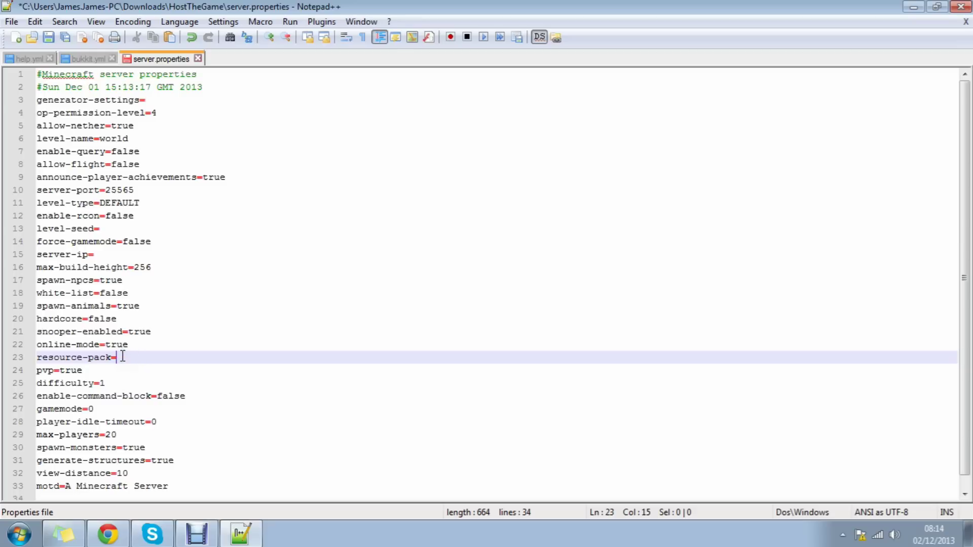
Review the pvp and difficulty properties
left_click(124, 369)
left_click_drag(123, 369, 58, 367)
left_click(61, 333)
left_click(96, 370)
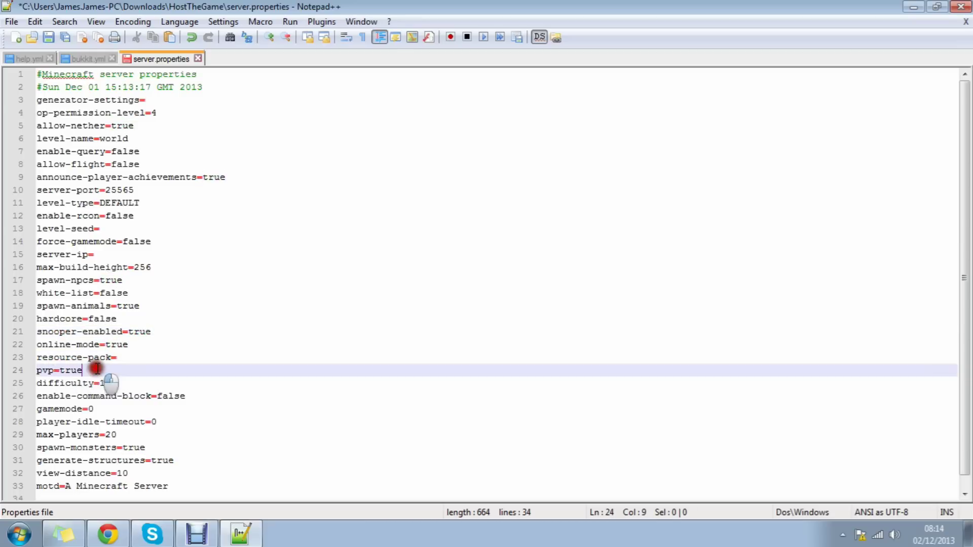
left_click(106, 376)
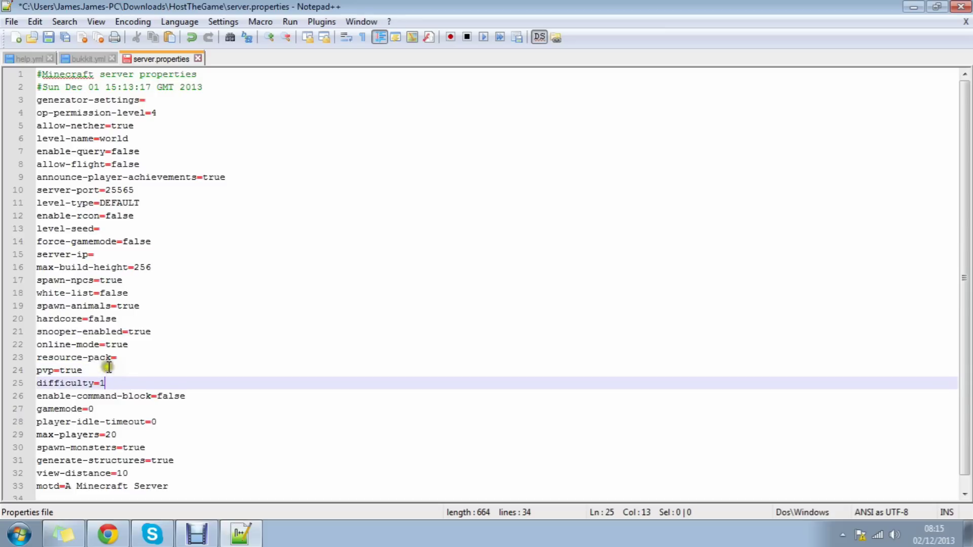
Review the enable-command-block and gamemode properties
left_click(108, 390)
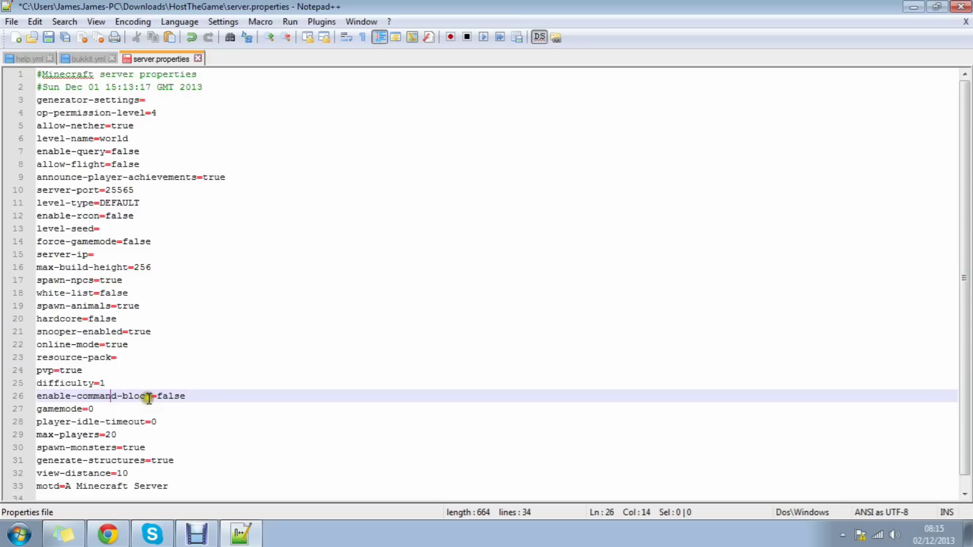
left_click_drag(169, 396, 87, 409)
left_click(126, 403)
left_click(90, 408)
left_click(69, 397)
left_click(83, 408)
type("1")
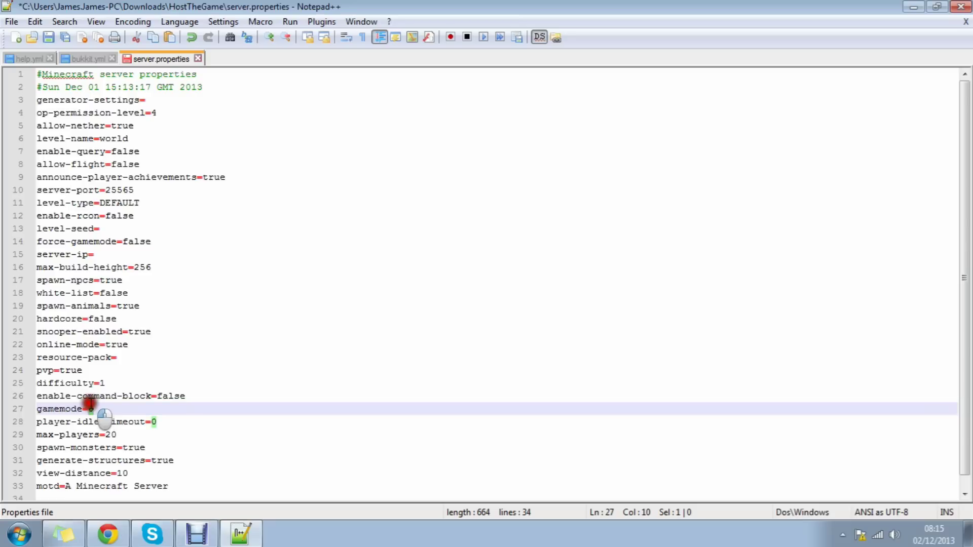
Examine the player-idle-timeout property and its value
left_click(122, 422)
left_click(160, 424)
left_click(154, 424)
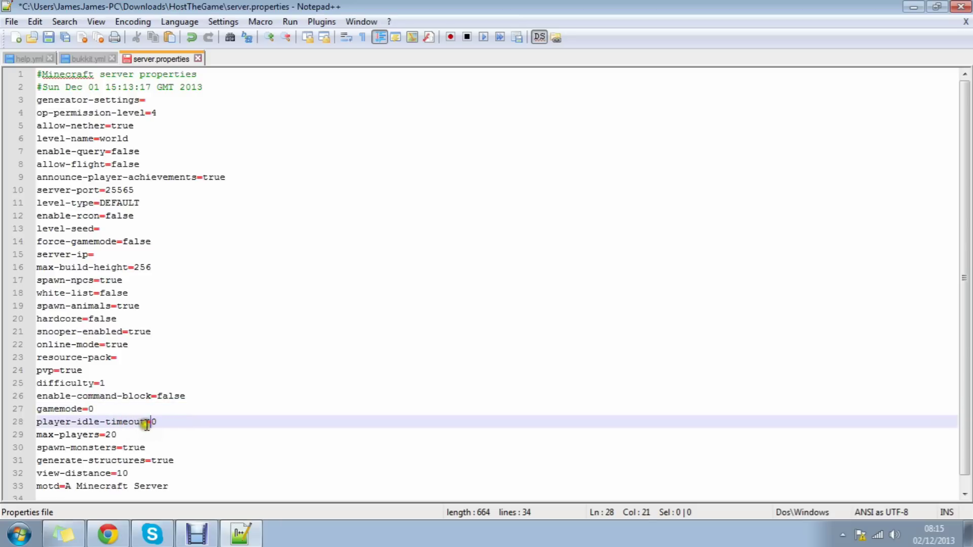
left_click(156, 423)
left_click(145, 423)
left_click(152, 430)
left_click(158, 424)
left_click_drag(157, 424, 152, 424)
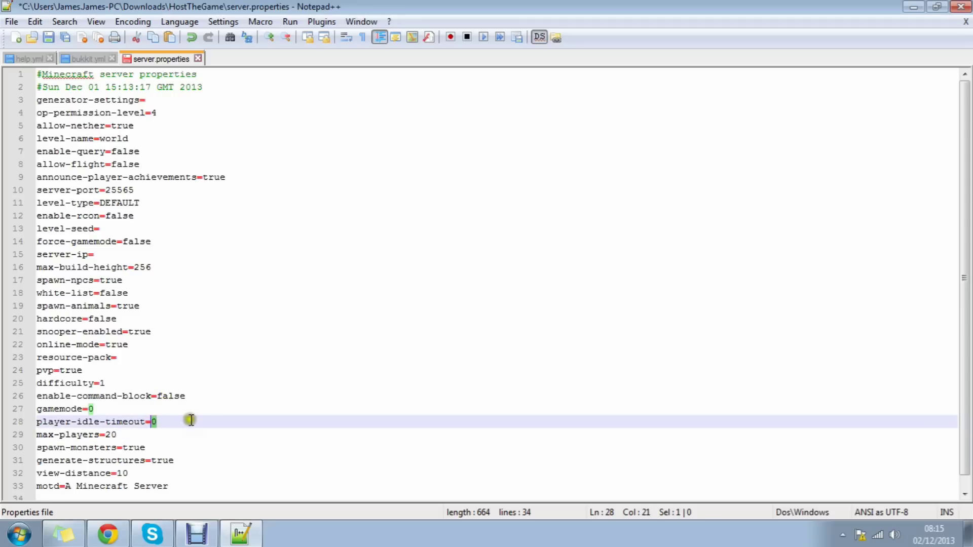
Review the max-players and spawn-monsters properties
left_click(115, 435)
left_click_drag(117, 435, 43, 447)
left_click(101, 448)
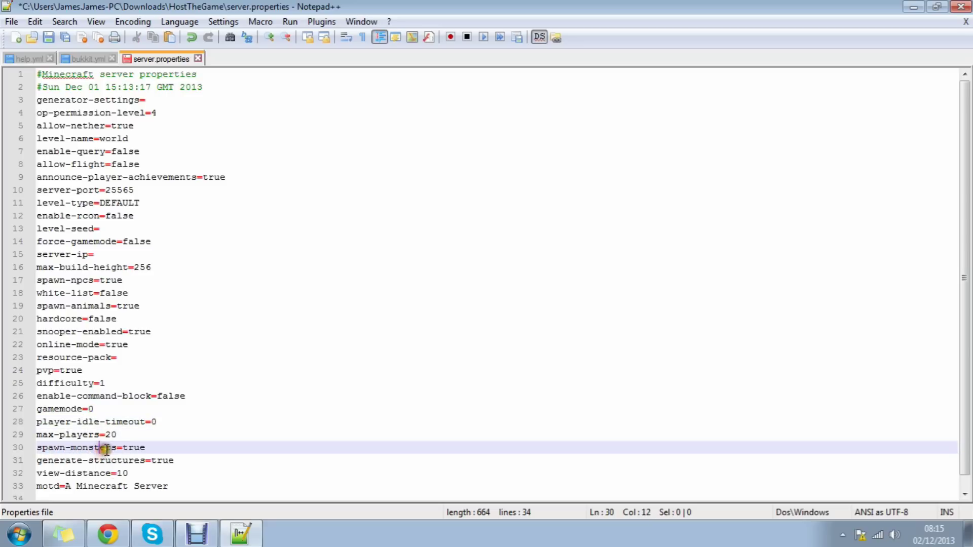
left_click_drag(105, 449, 46, 449)
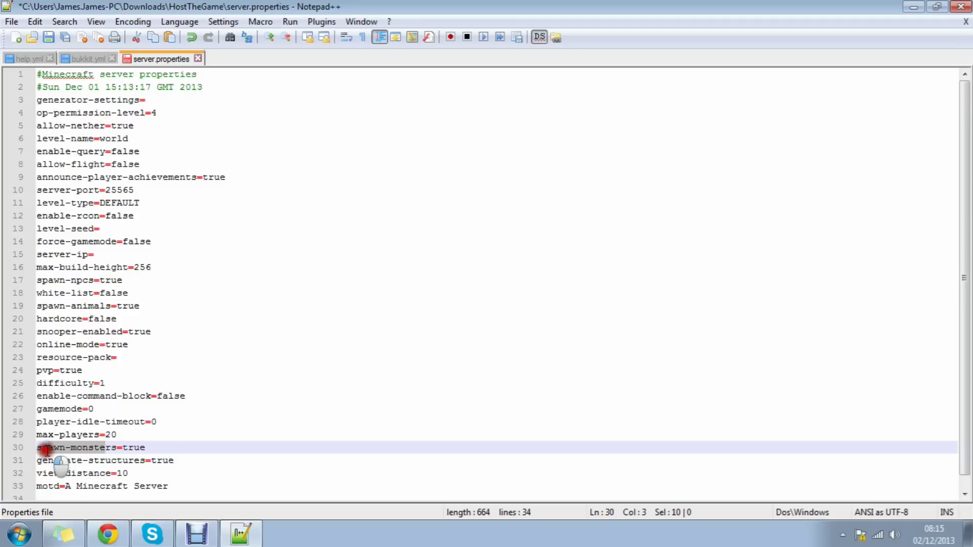
left_click_drag(112, 448, 51, 446)
left_click(102, 449)
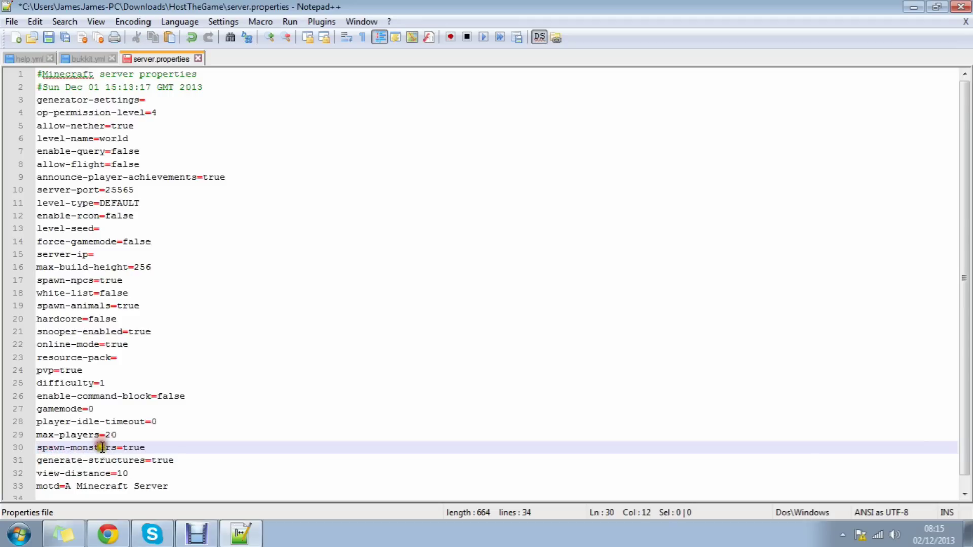
Review the generate-structures and view-distance properties
left_click(131, 459)
left_click_drag(130, 459, 43, 477)
left_click(153, 459)
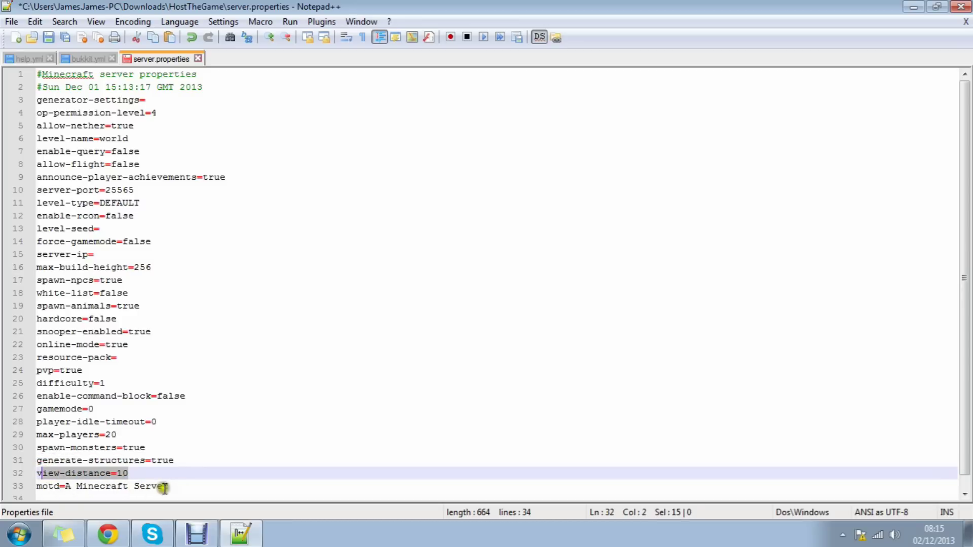
Review the motd property and highlight its message text
left_click_drag(169, 487, 66, 487)
left_click(199, 525)
left_click_drag(648, 61, 832, 70)
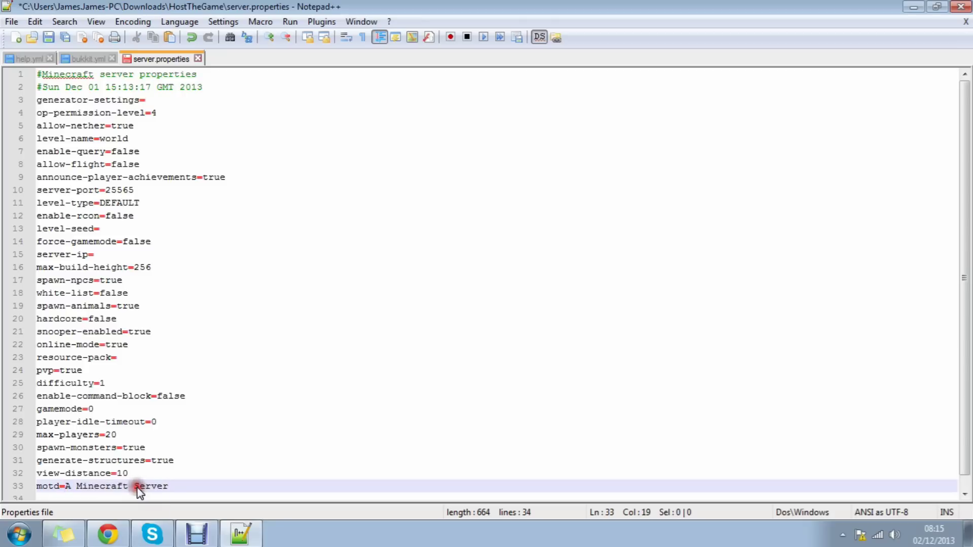
left_click_drag(168, 486, 68, 480)
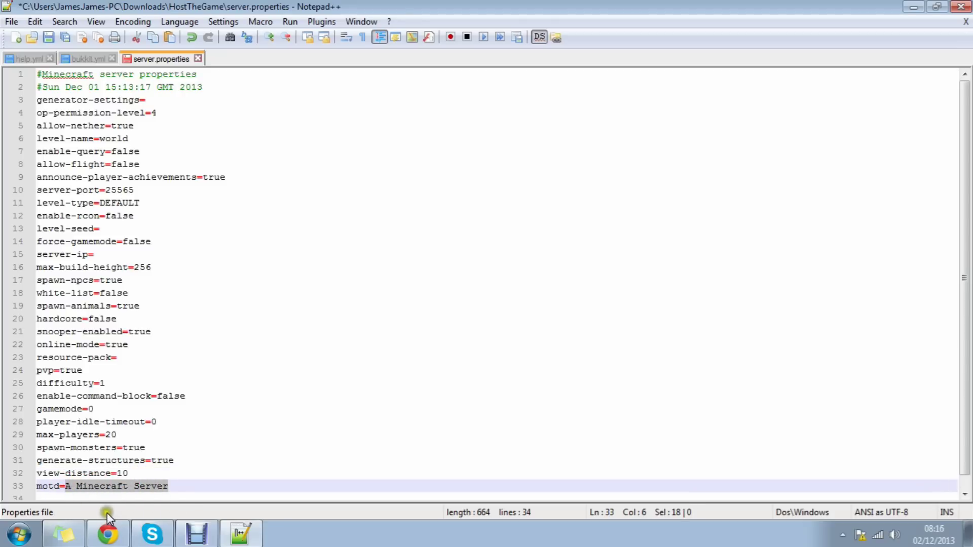